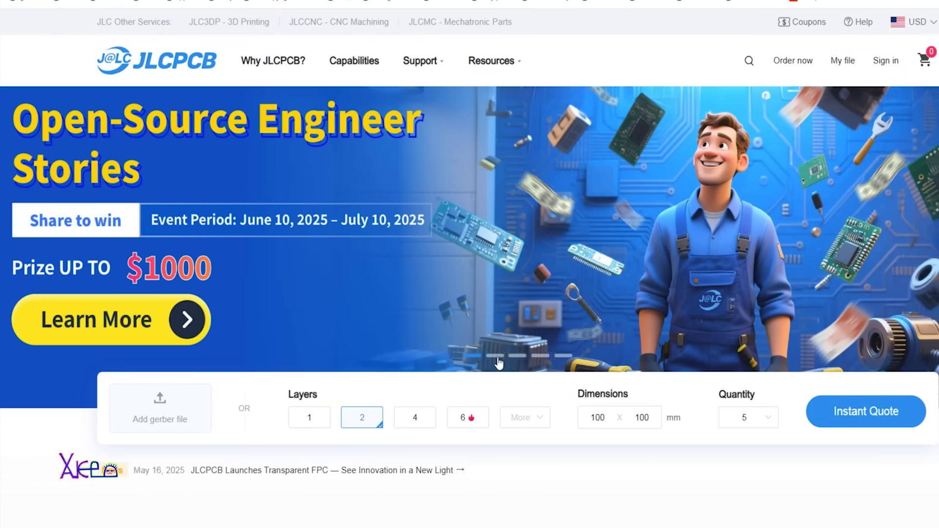
# Cycle the homepage banner to the Save $30 promotion and transparent FPC announcement slides.
pyautogui.click(496, 358)
pyautogui.click(517, 358)
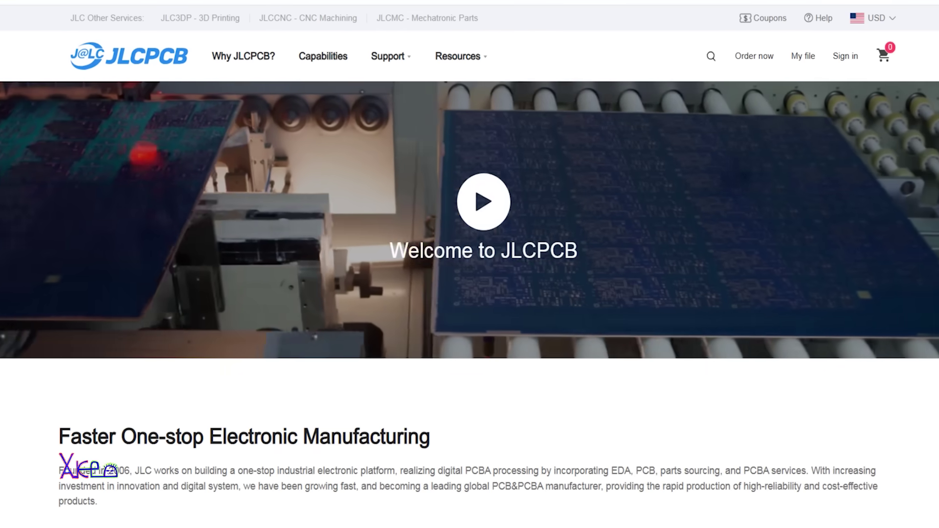
pyautogui.scroll(-1, 470, 265)
pyautogui.scroll(-1, 469, 264)
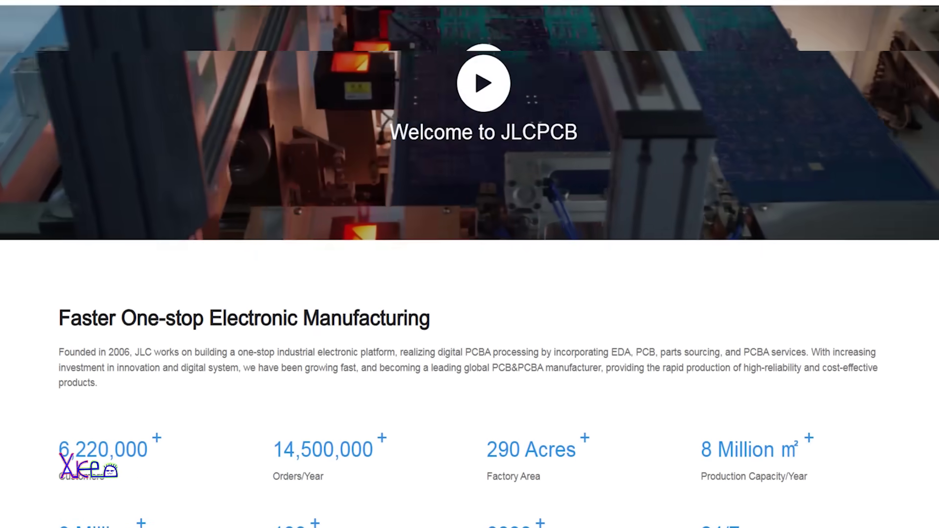
pyautogui.scroll(-2, 469, 265)
pyautogui.scroll(-2, 470, 265)
pyautogui.scroll(-1, 469, 264)
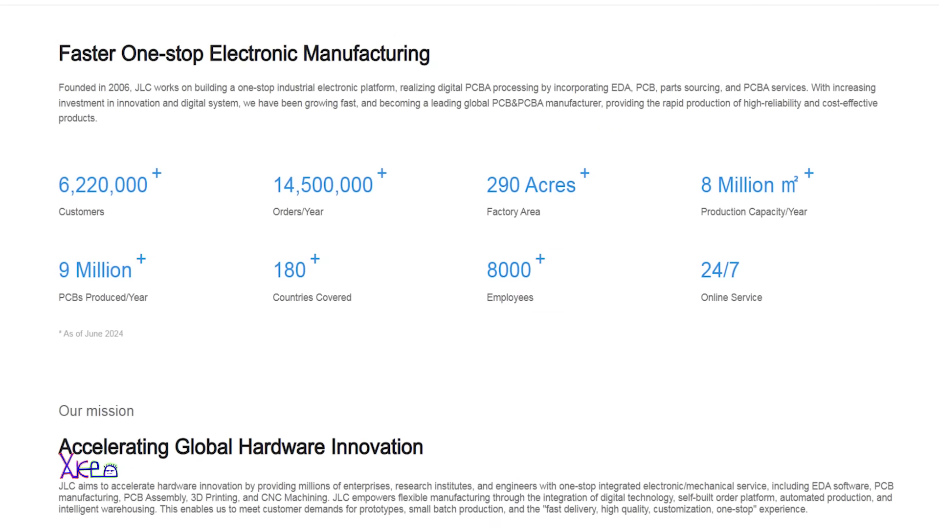
pyautogui.scroll(-1, 470, 264)
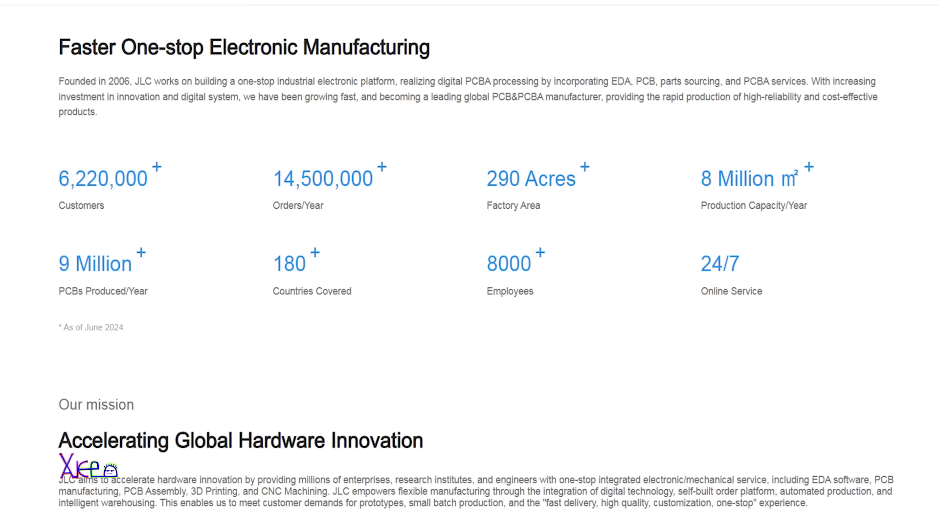
pyautogui.scroll(-1, 470, 265)
pyautogui.scroll(-2, 469, 264)
pyautogui.scroll(-2, 470, 264)
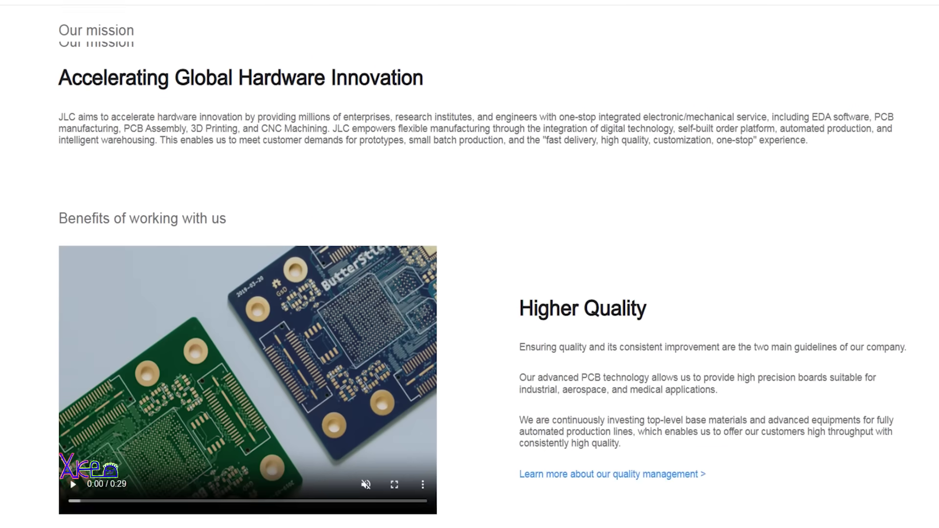
pyautogui.scroll(-1, 470, 264)
pyautogui.scroll(1, 470, 264)
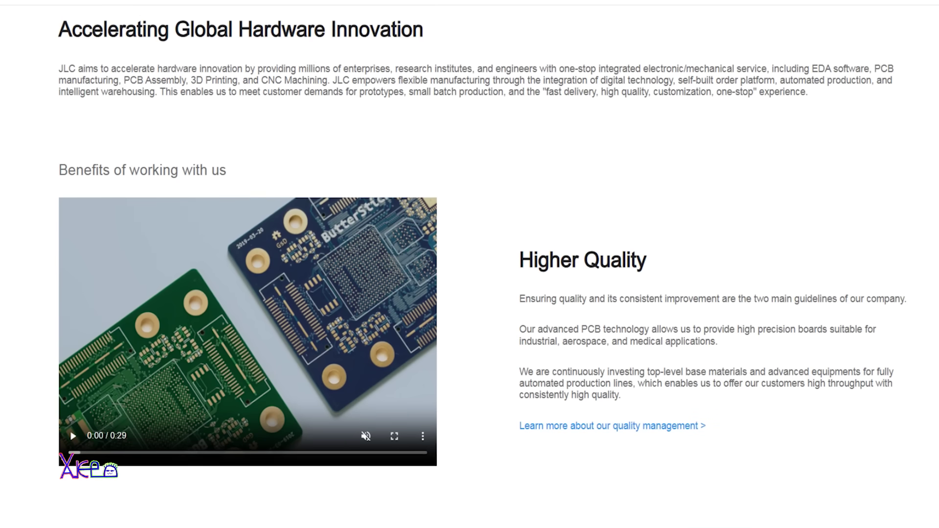
pyautogui.scroll(-2, 470, 265)
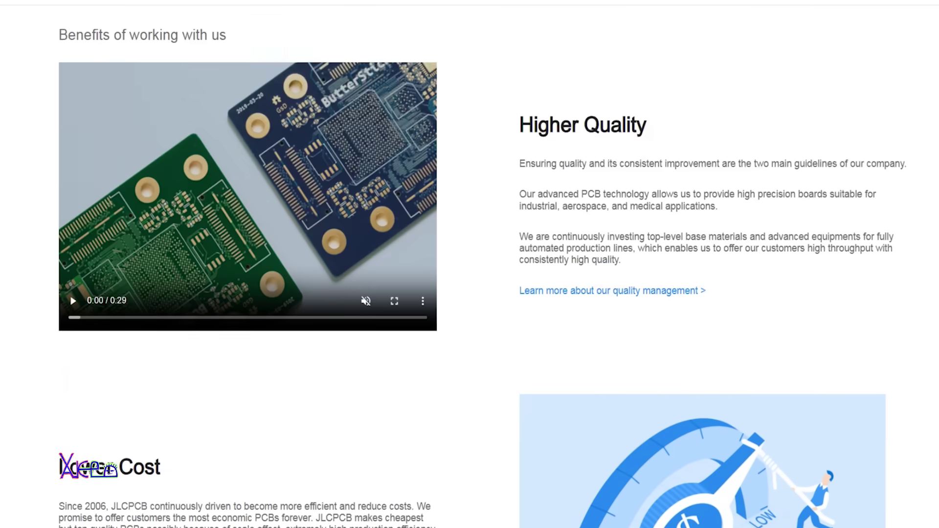
pyautogui.scroll(-2, 469, 264)
pyautogui.scroll(-2, 469, 264)
pyautogui.scroll(-1, 470, 264)
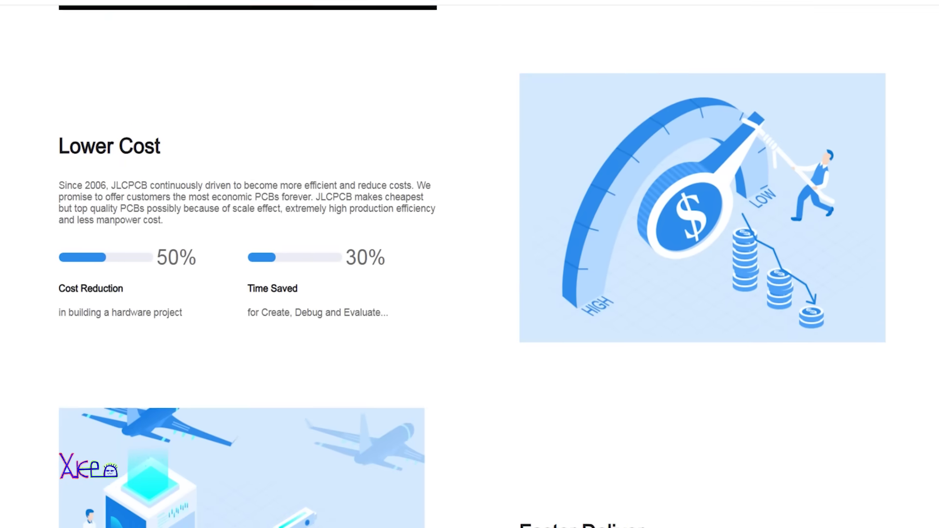
pyautogui.scroll(-1, 471, 265)
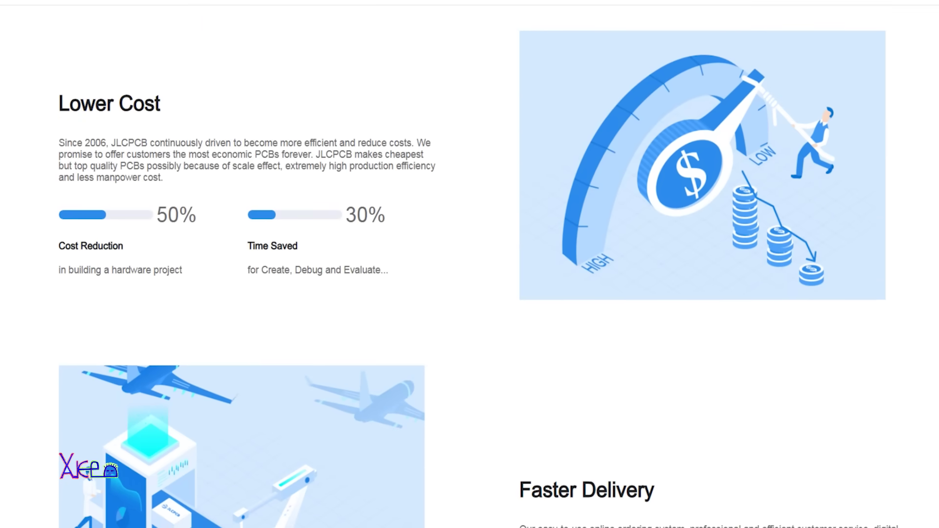
pyautogui.scroll(-1, 470, 264)
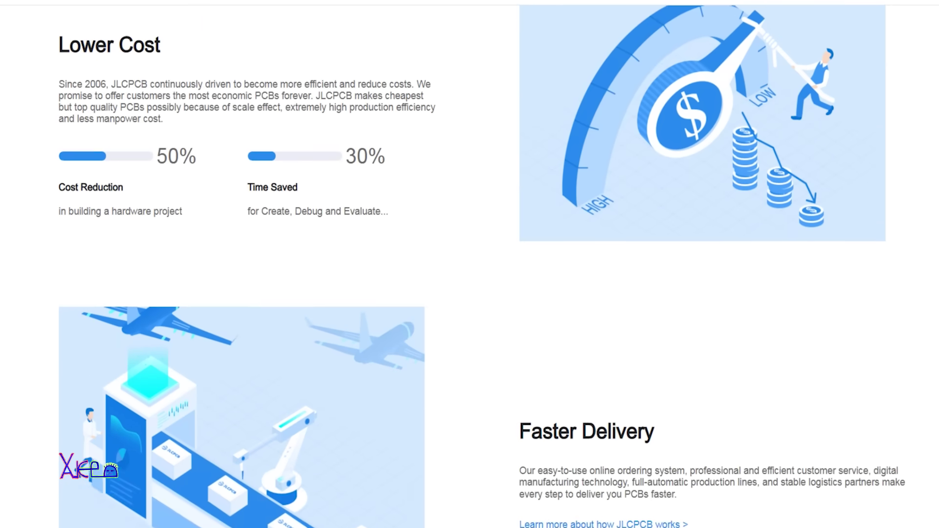
pyautogui.scroll(-1, 470, 264)
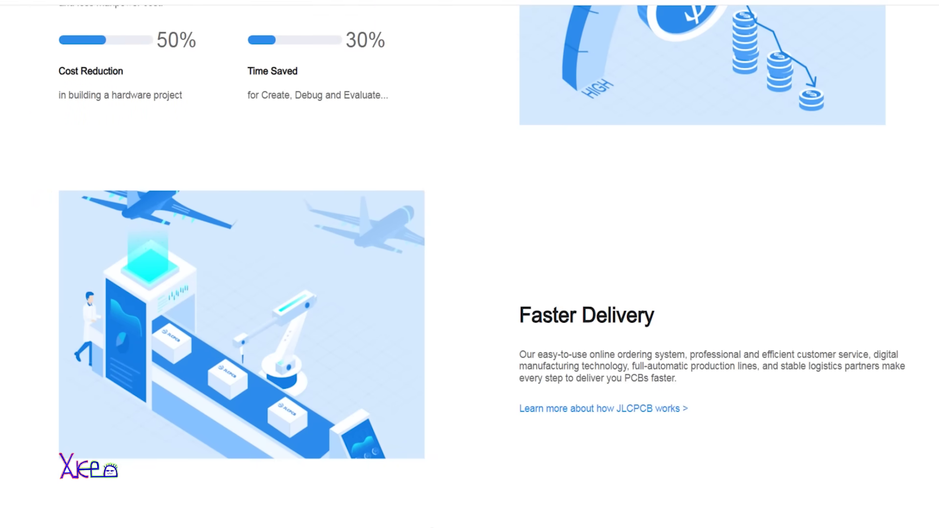
pyautogui.scroll(-1, 469, 265)
pyautogui.scroll(-2, 470, 264)
pyautogui.scroll(-1, 469, 264)
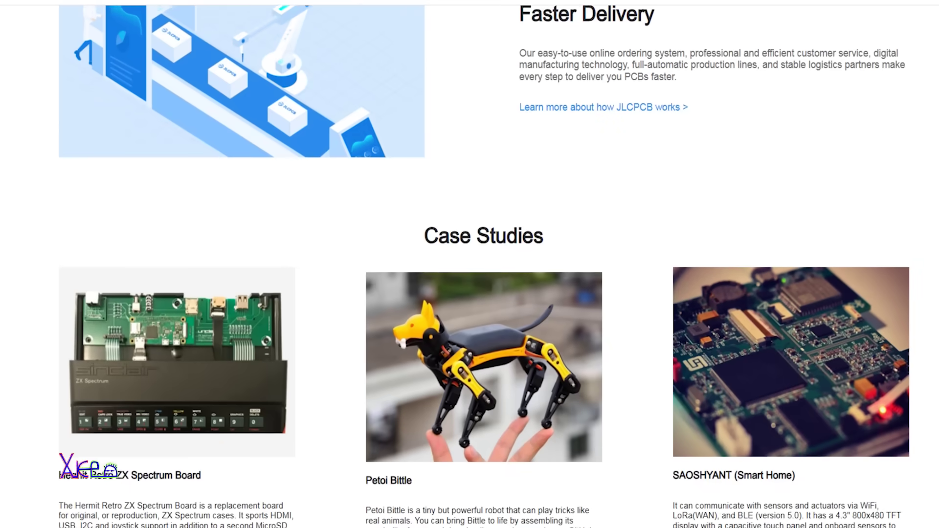